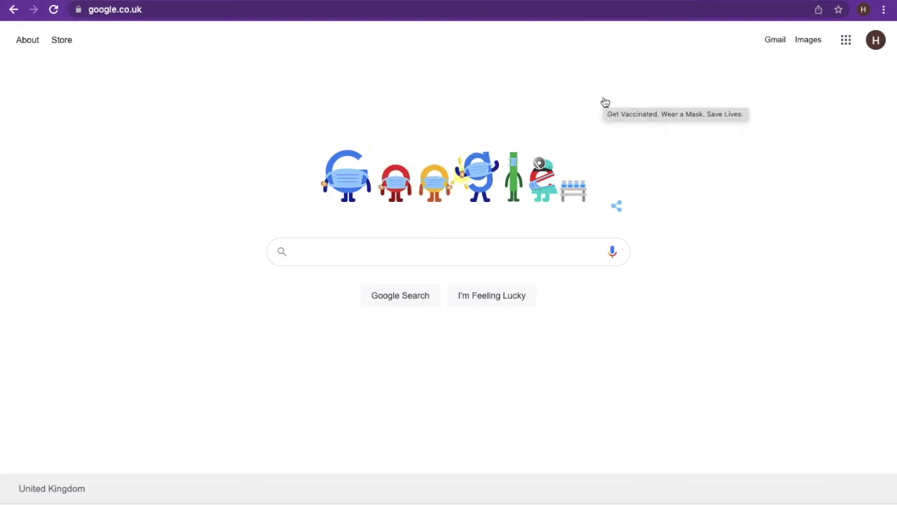
# Open Google Maps through the Google apps grid on the search home page
pyautogui.click(847, 43)
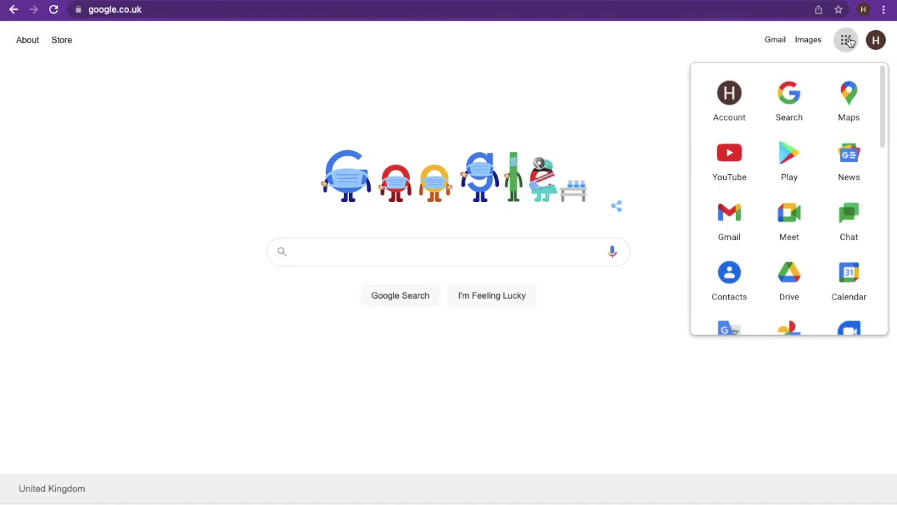
pyautogui.click(845, 101)
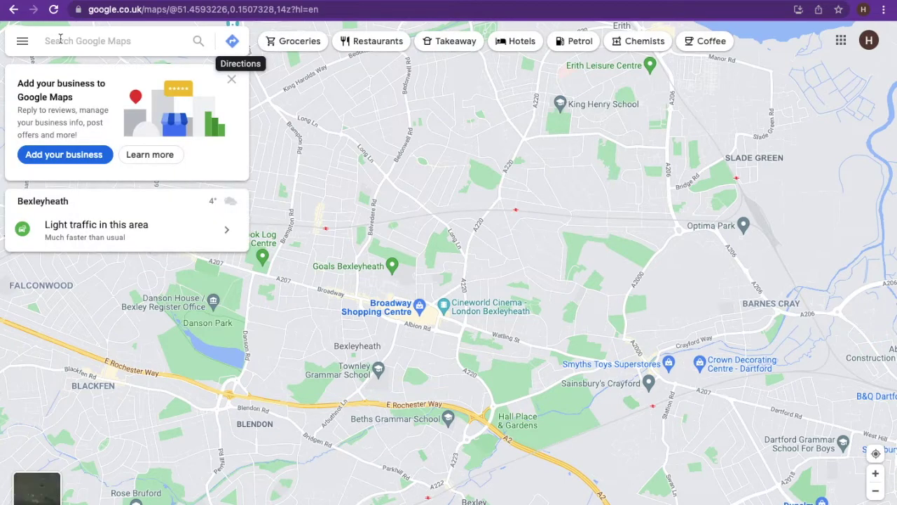
# Search for 'london bridge', browse the results and a map spot, then clear the search
pyautogui.write('london ')
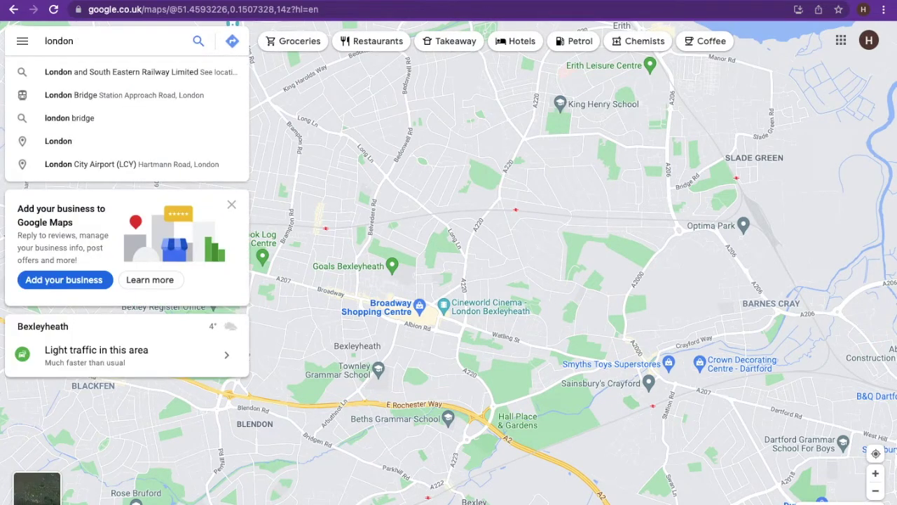
pyautogui.write('brid')
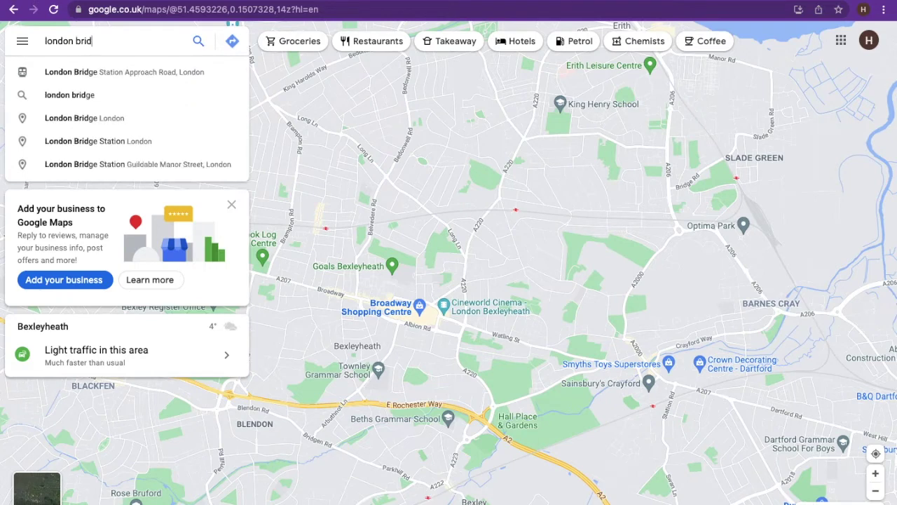
pyautogui.write('ge')
pyautogui.press('Return')
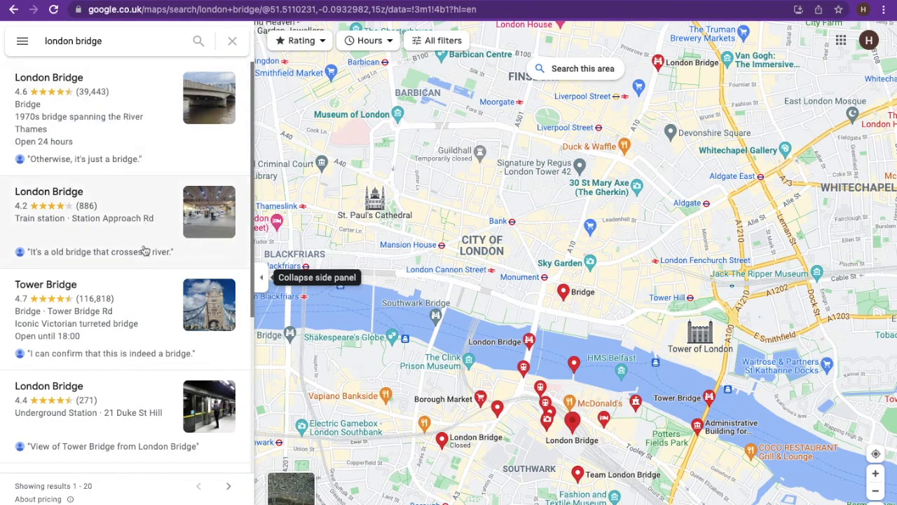
pyautogui.scroll(-3, 151, 419)
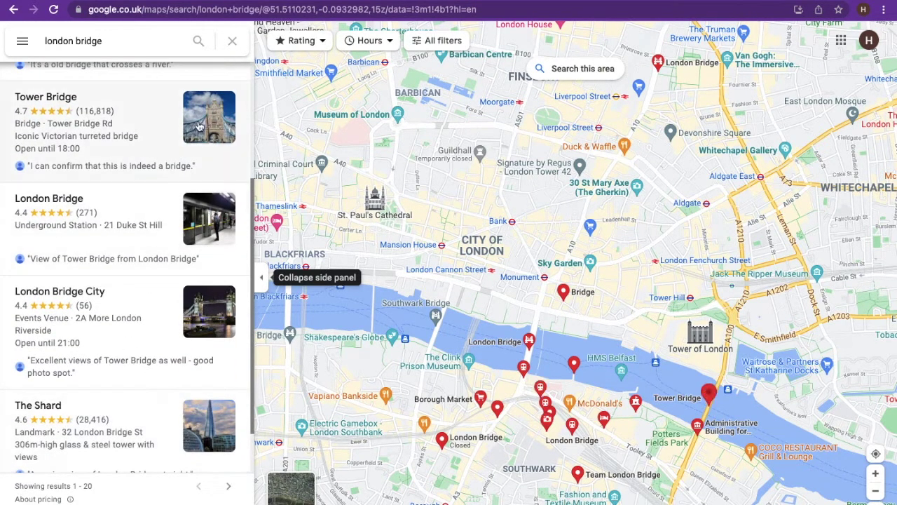
pyautogui.click(294, 105)
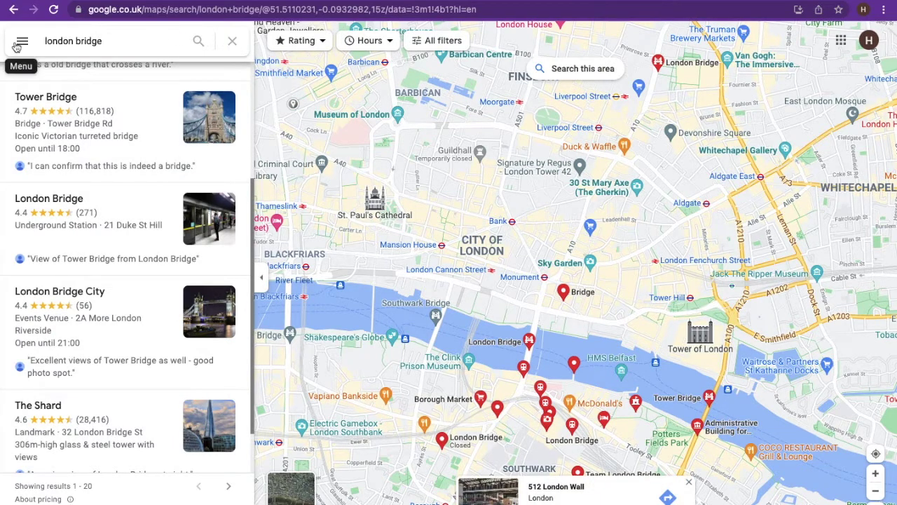
pyautogui.click(232, 40)
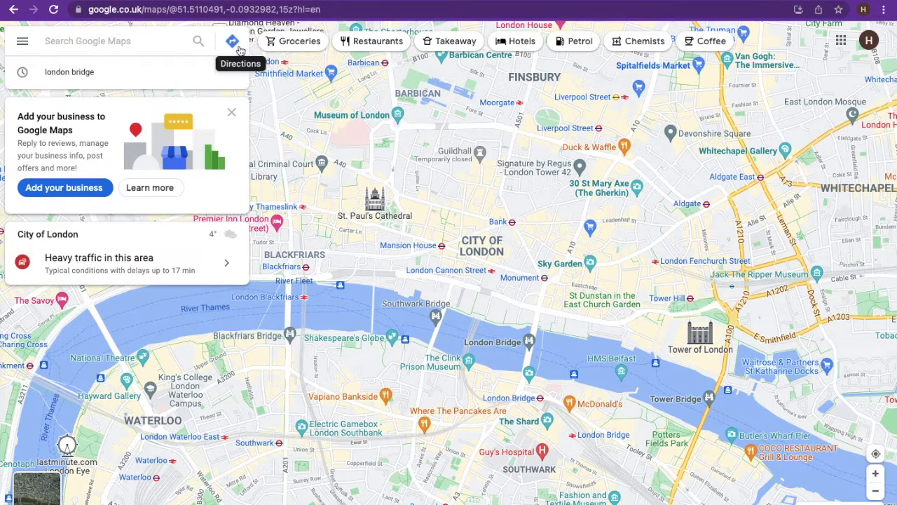
# Get directions from london bridge to Manchester Airport (MAN), found by typing 'Manc'
pyautogui.click(234, 43)
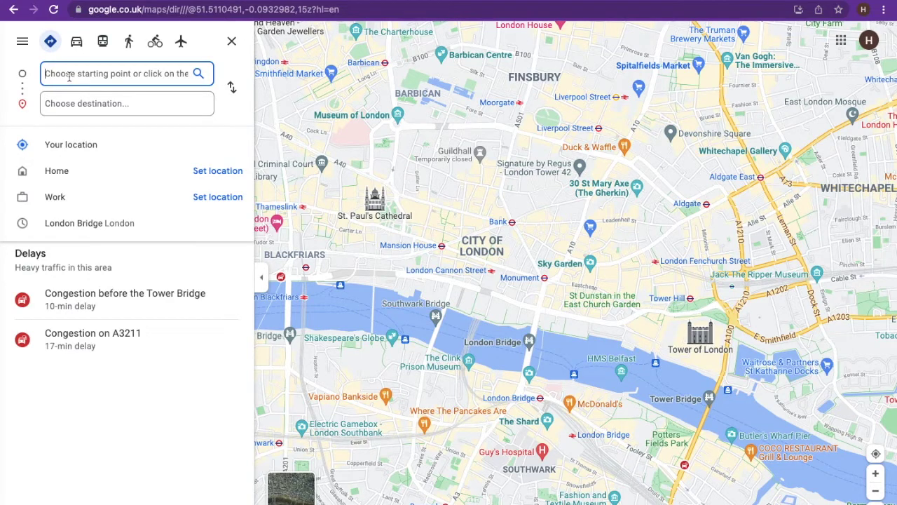
pyautogui.write('london ')
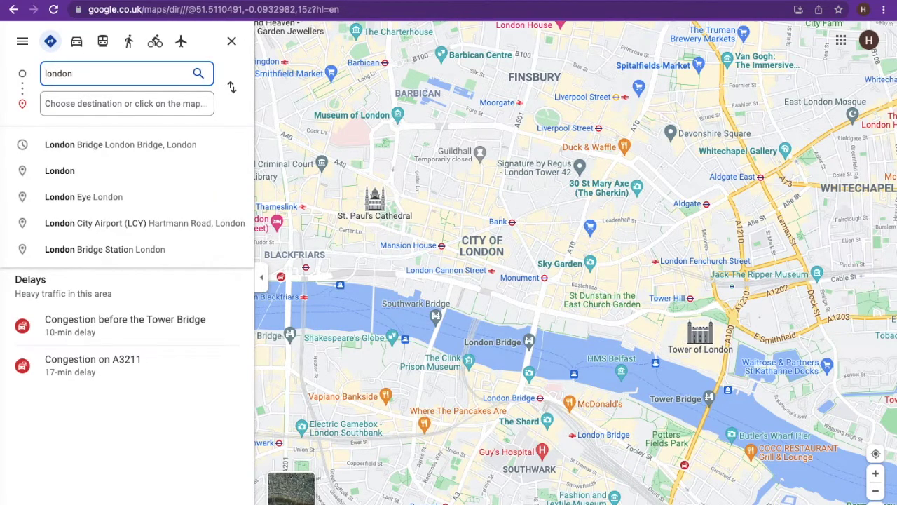
pyautogui.write('bridge')
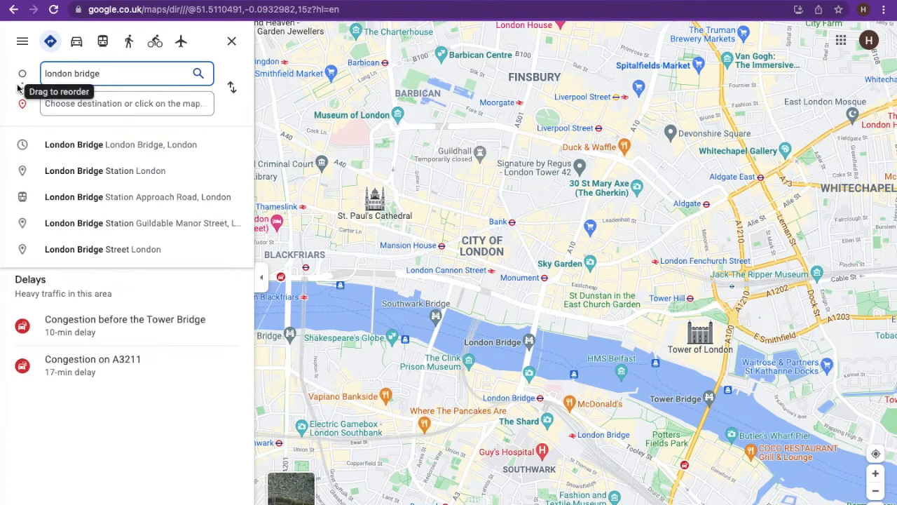
pyautogui.click(82, 101)
pyautogui.write('Manc')
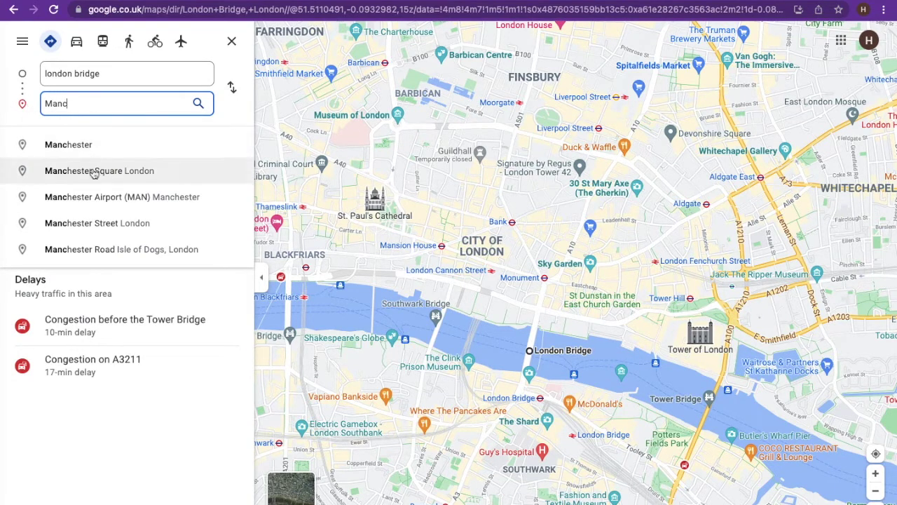
pyautogui.click(87, 201)
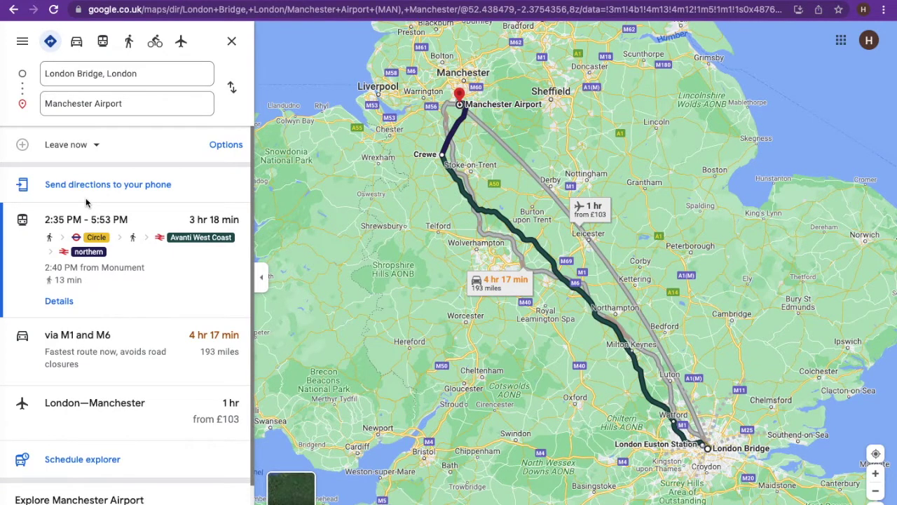
# Swap the start and destination so the route runs Manchester Airport to London Bridge
pyautogui.scroll(-1, 161, 147)
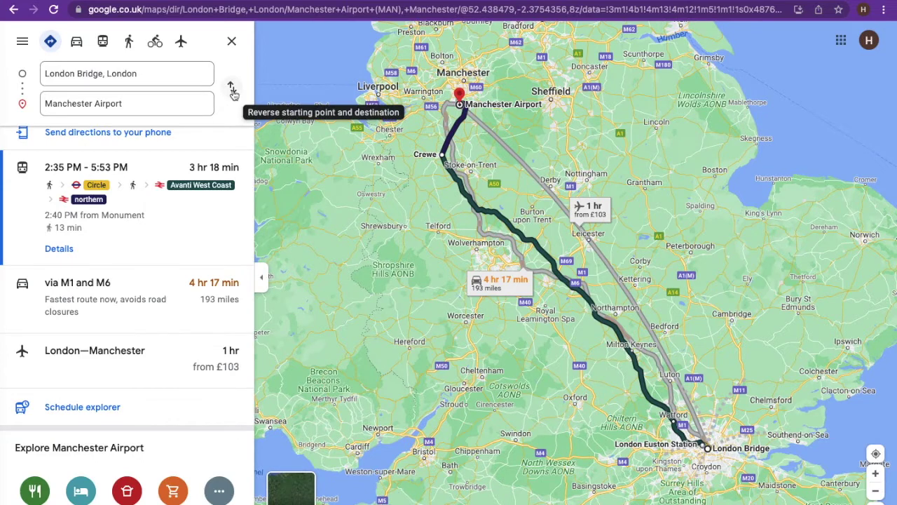
pyautogui.click(231, 88)
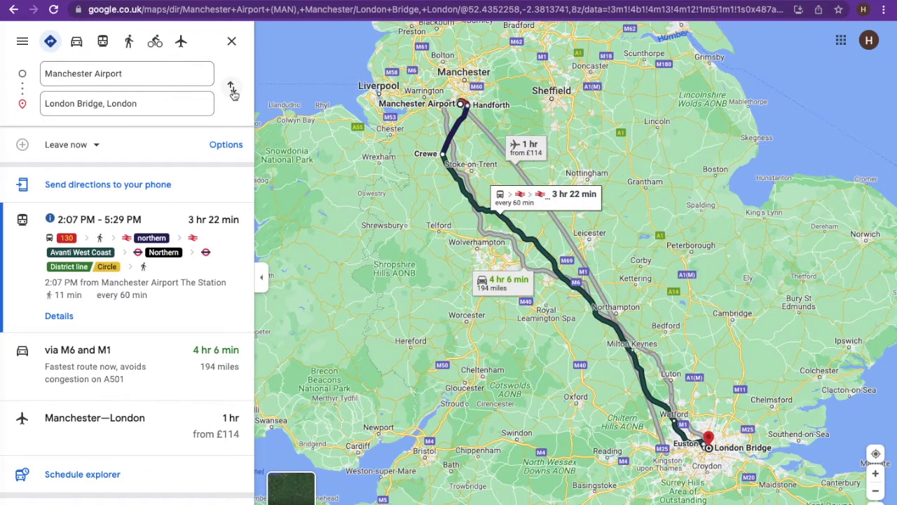
pyautogui.click(77, 145)
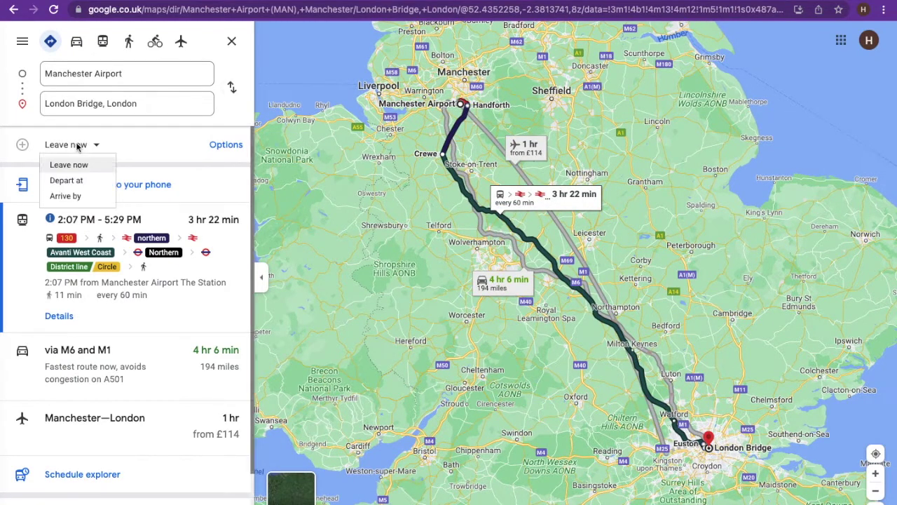
# Set the trip to Arrive by 13:00 on Sat 22 Jan
pyautogui.click(95, 181)
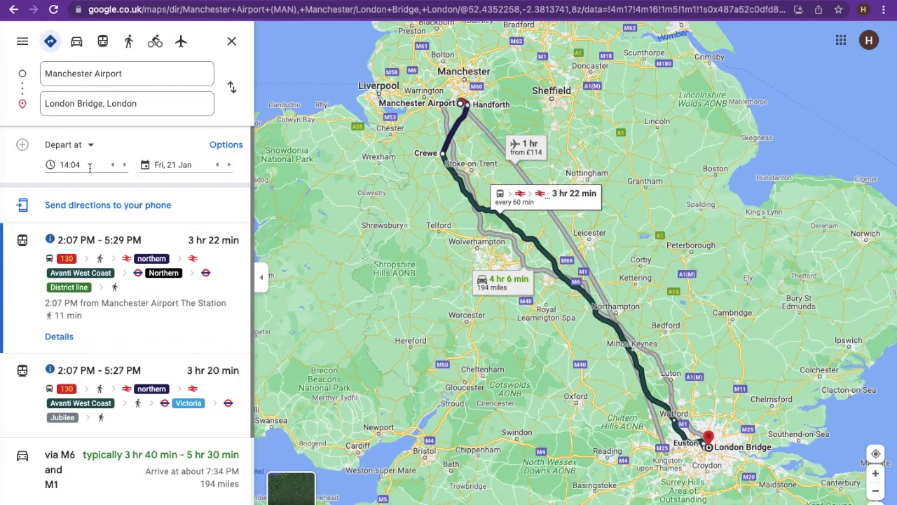
pyautogui.click(89, 165)
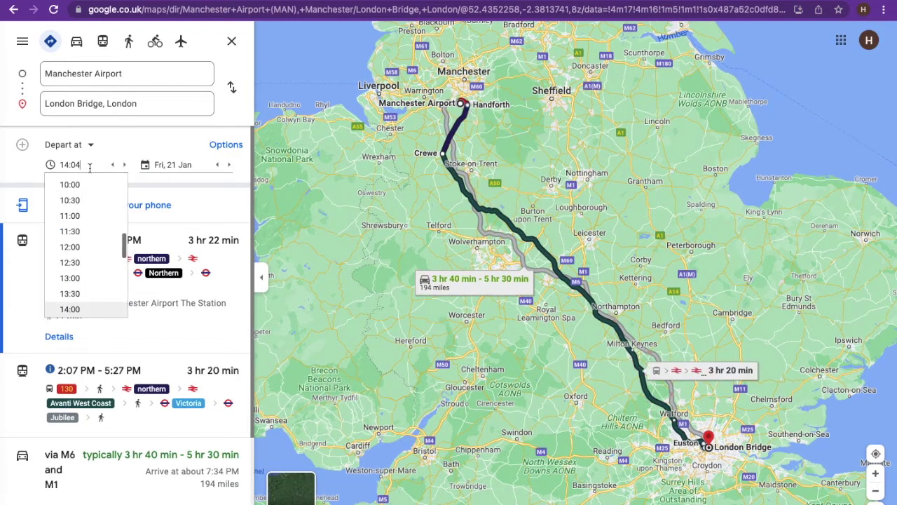
pyautogui.click(89, 280)
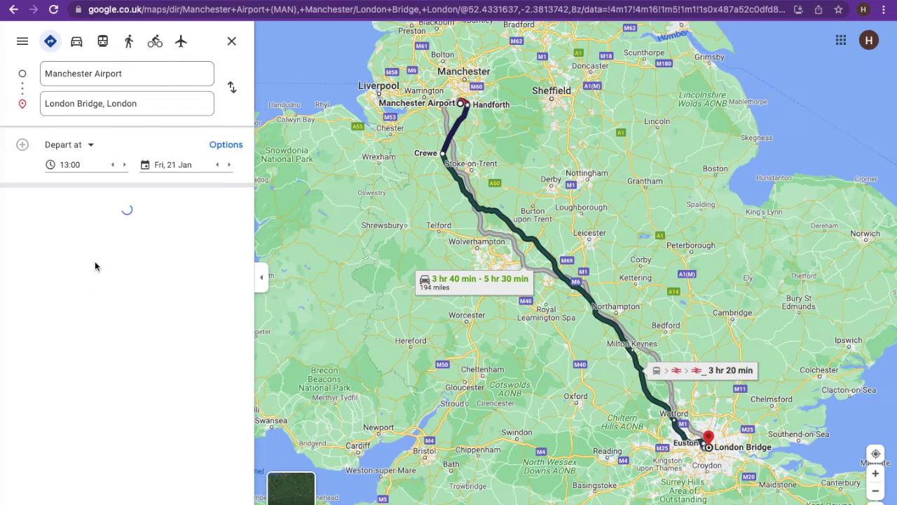
pyautogui.click(181, 165)
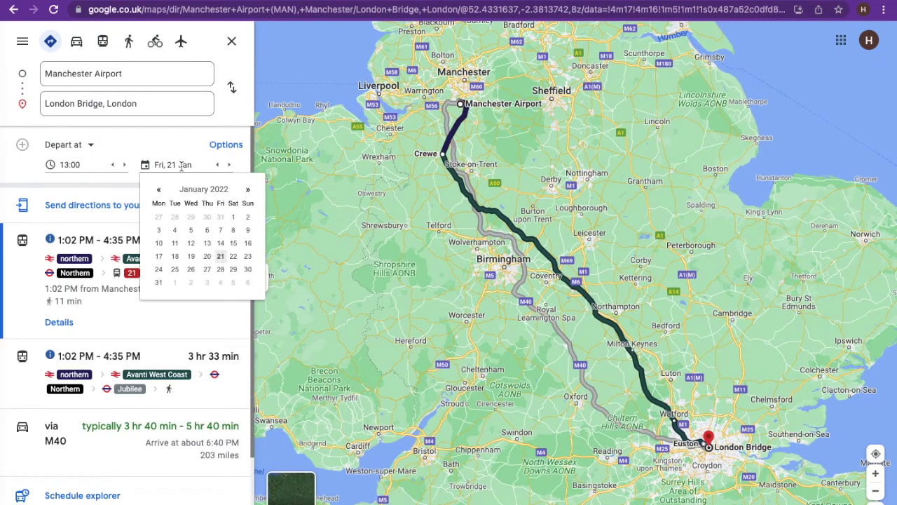
pyautogui.click(233, 256)
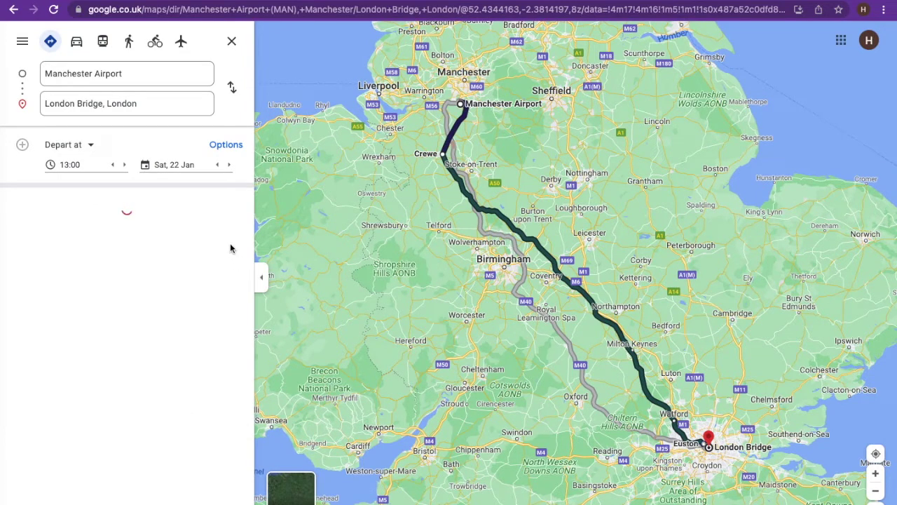
pyautogui.click(90, 147)
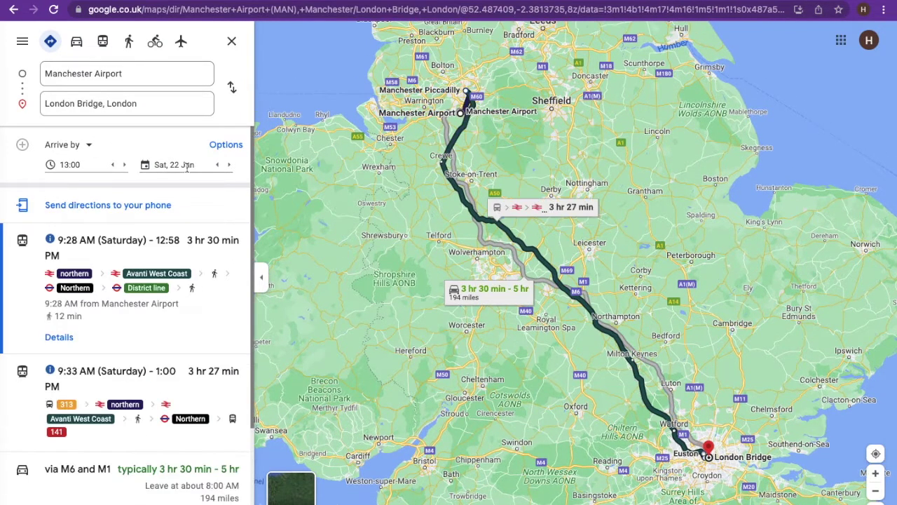
# Preview the driving route via M6 and M1, then switch to public transport results
pyautogui.click(236, 147)
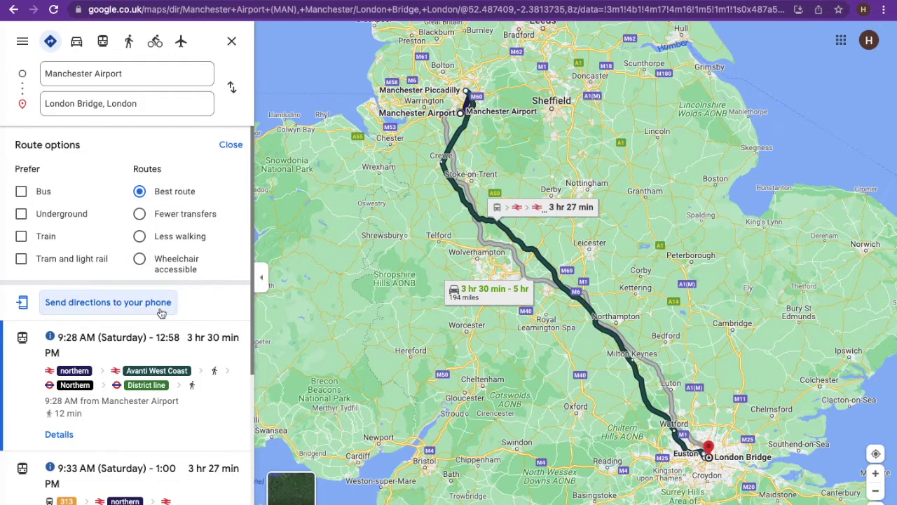
pyautogui.click(75, 42)
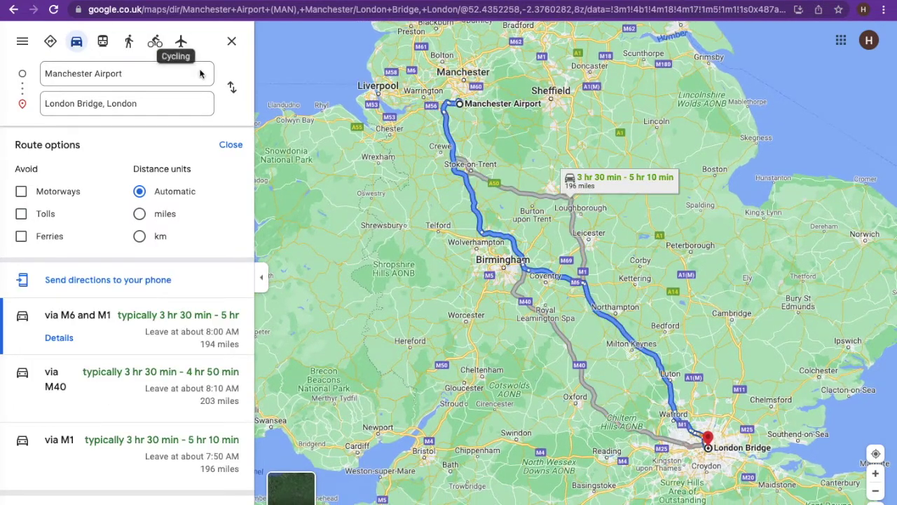
pyautogui.click(230, 144)
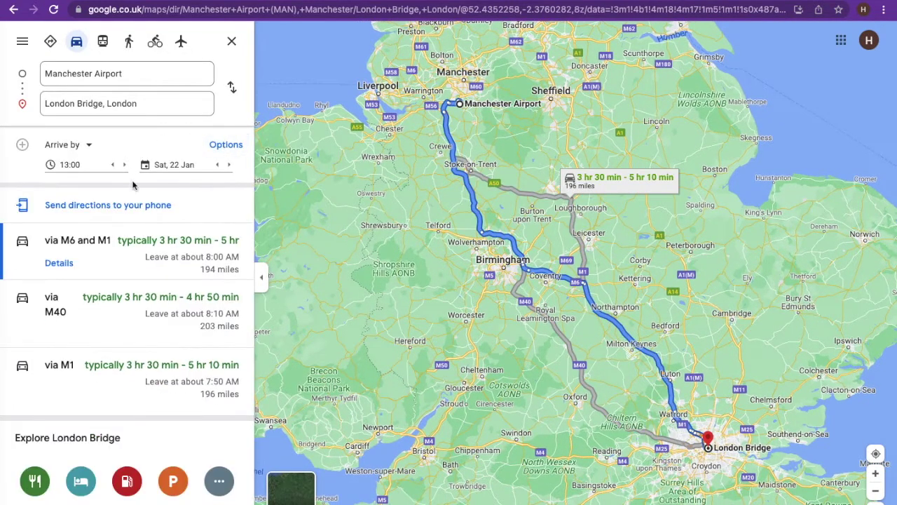
pyautogui.click(106, 265)
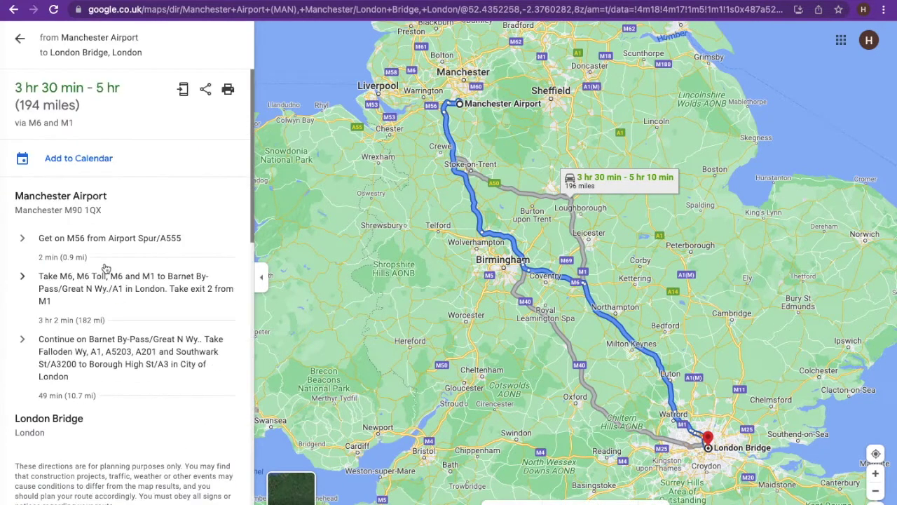
pyautogui.click(17, 37)
pyautogui.click(103, 42)
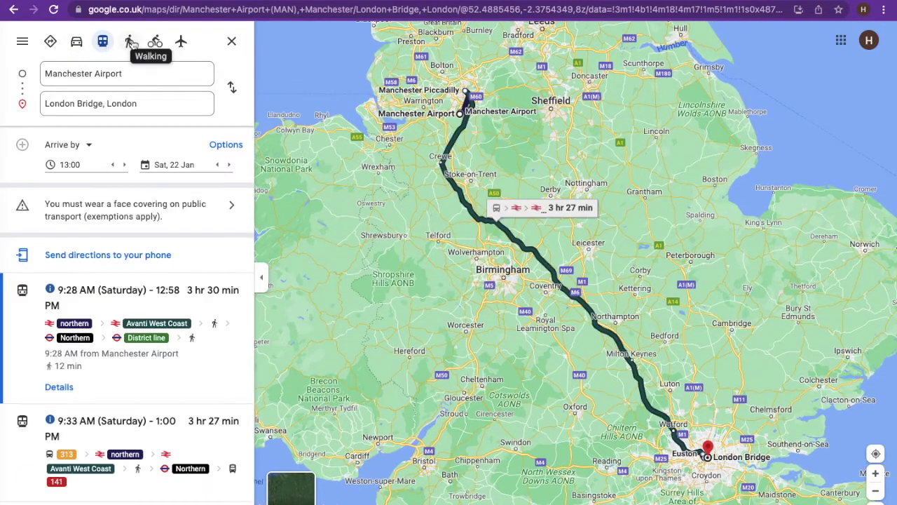
# Compare walking, cycling and flight options, then switch back to Recommended mode
pyautogui.click(130, 42)
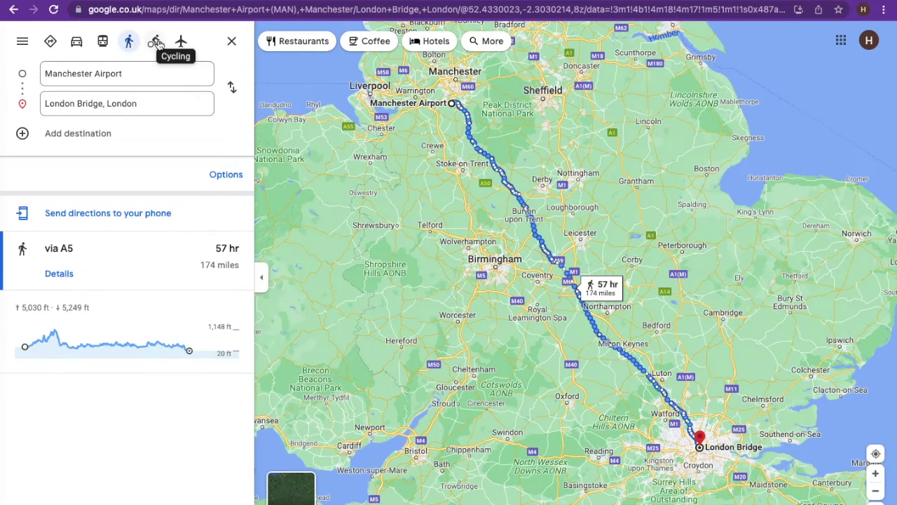
pyautogui.click(155, 42)
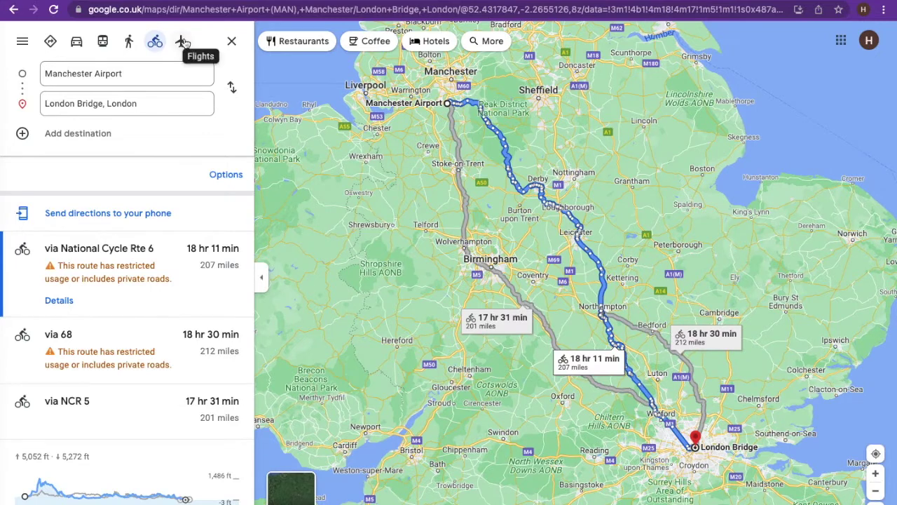
pyautogui.click(181, 41)
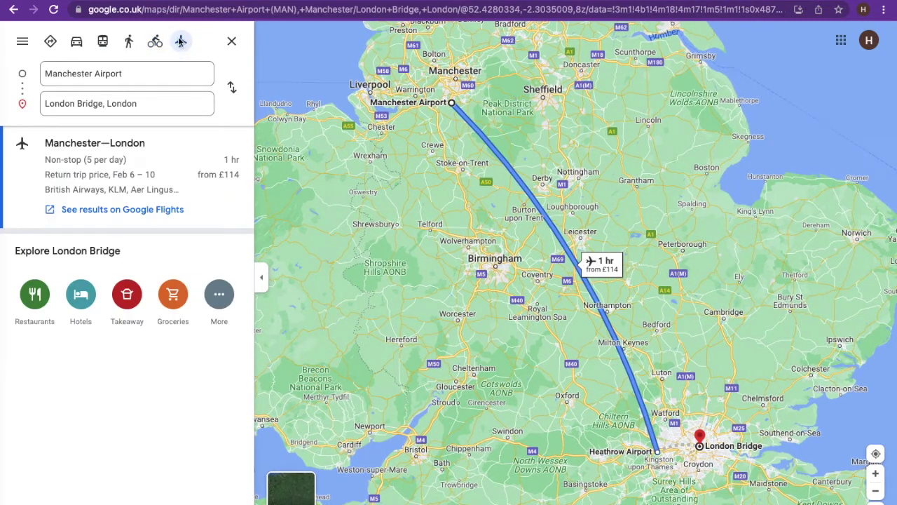
pyautogui.click(51, 42)
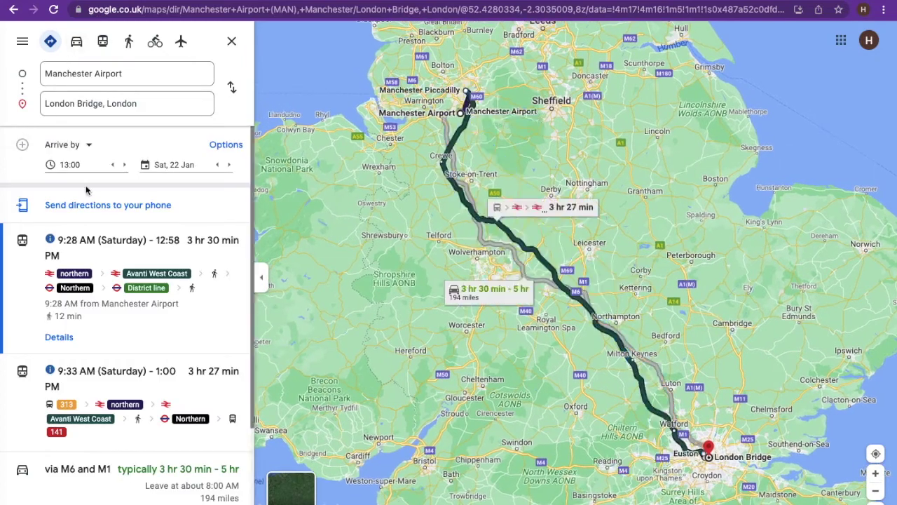
# Switch to driving and add Brighton Pier, Madeira Drive, as a third stop via 'brighto'
pyautogui.click(23, 145)
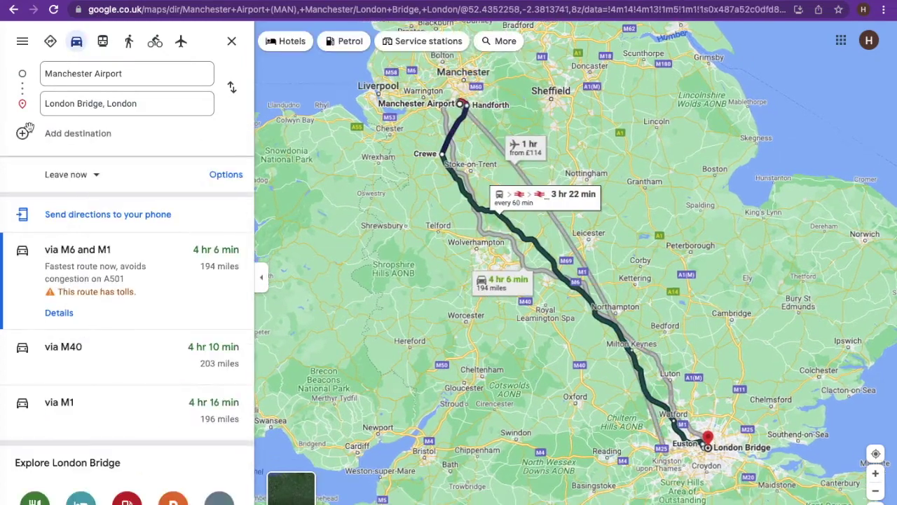
pyautogui.click(25, 133)
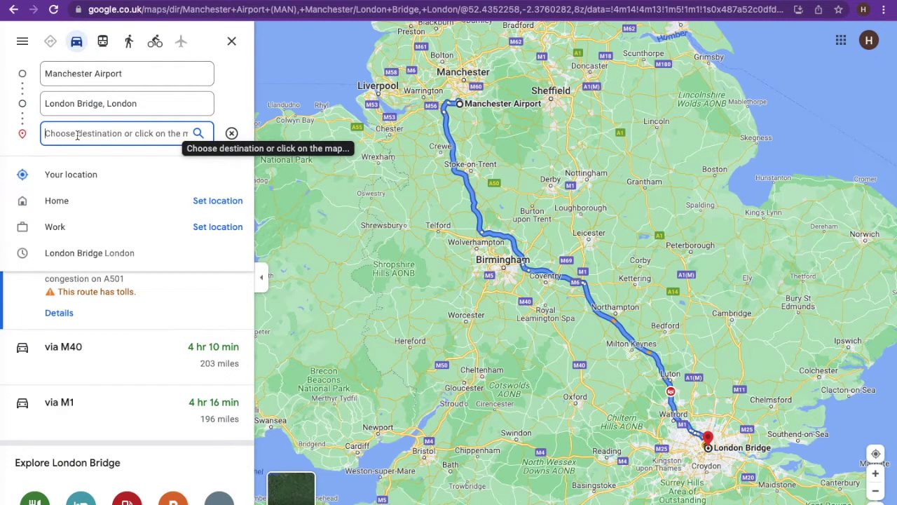
pyautogui.write('brig')
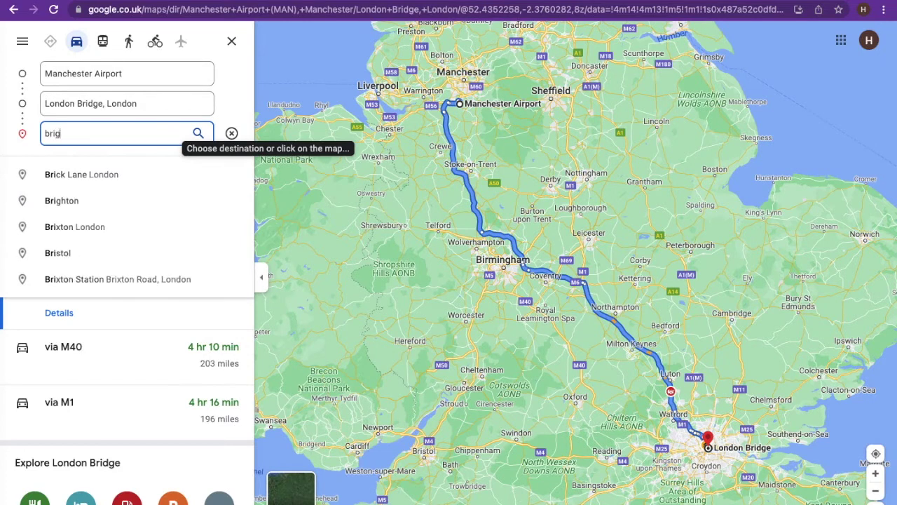
pyautogui.write('hto')
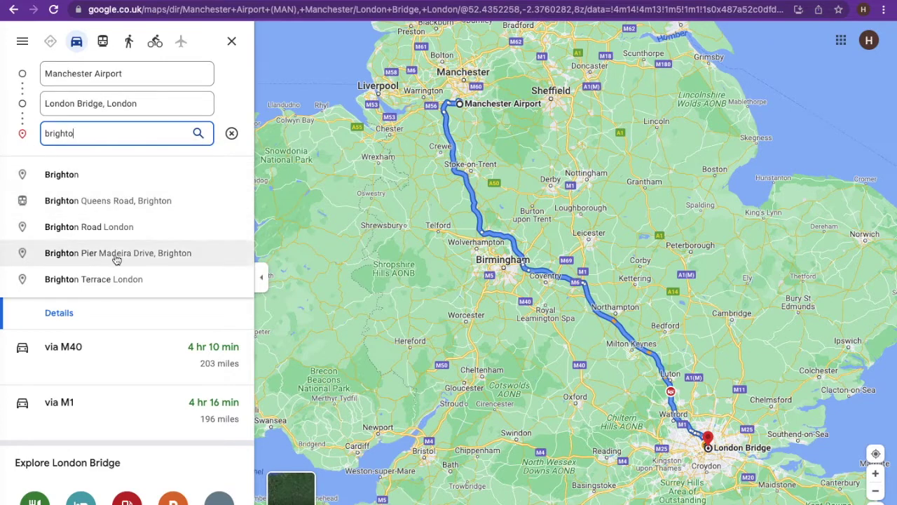
pyautogui.click(159, 253)
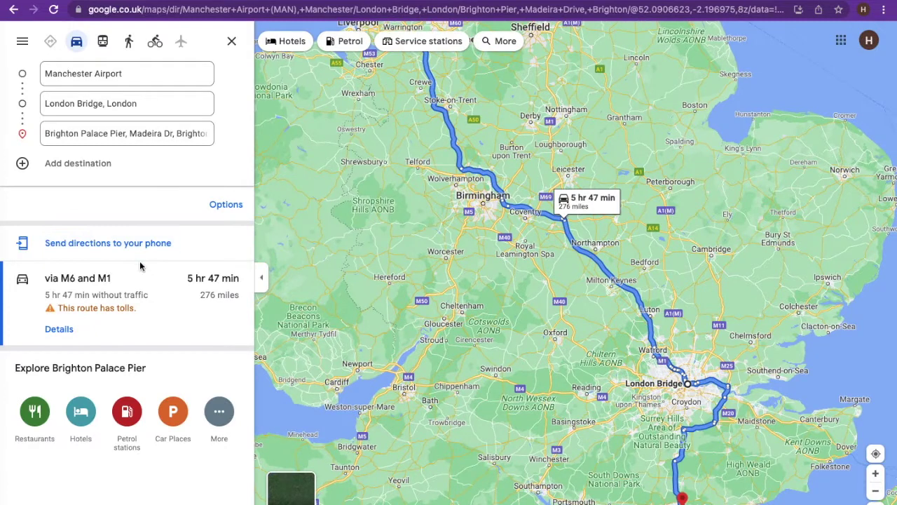
# Open the 'via M6 and M1' route's step-by-step directions and scroll through them
pyautogui.click(168, 319)
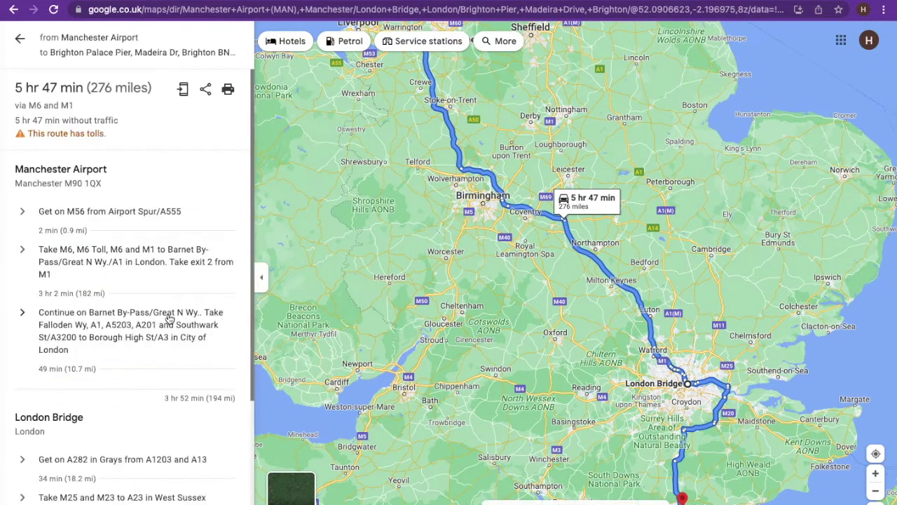
pyautogui.scroll(-4, 168, 317)
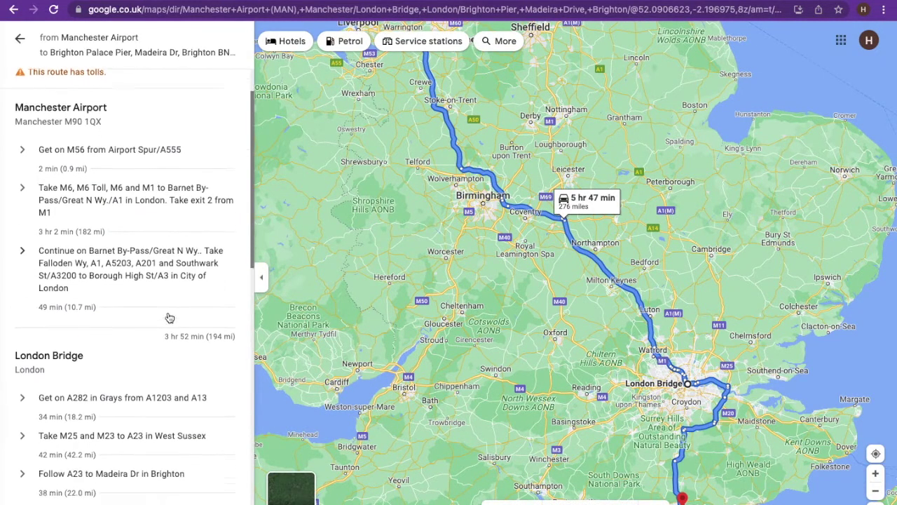
pyautogui.scroll(-1, 167, 316)
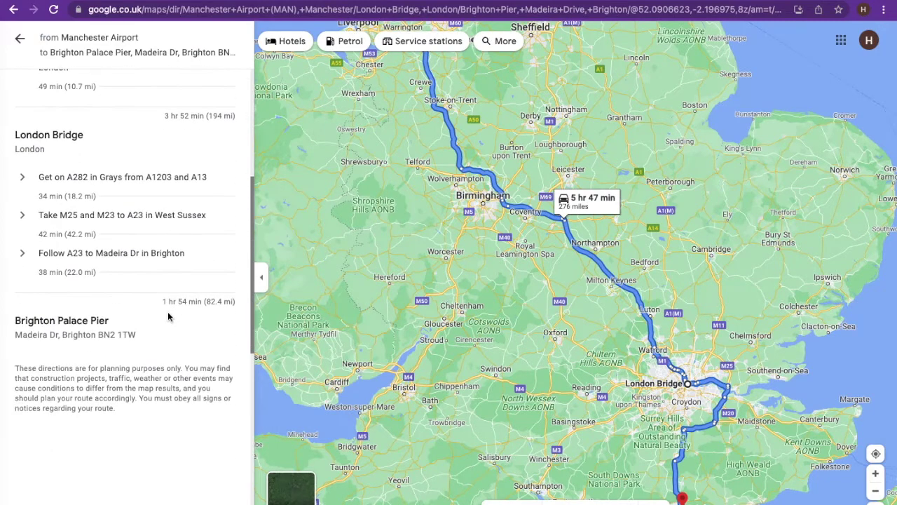
pyautogui.scroll(3, 167, 316)
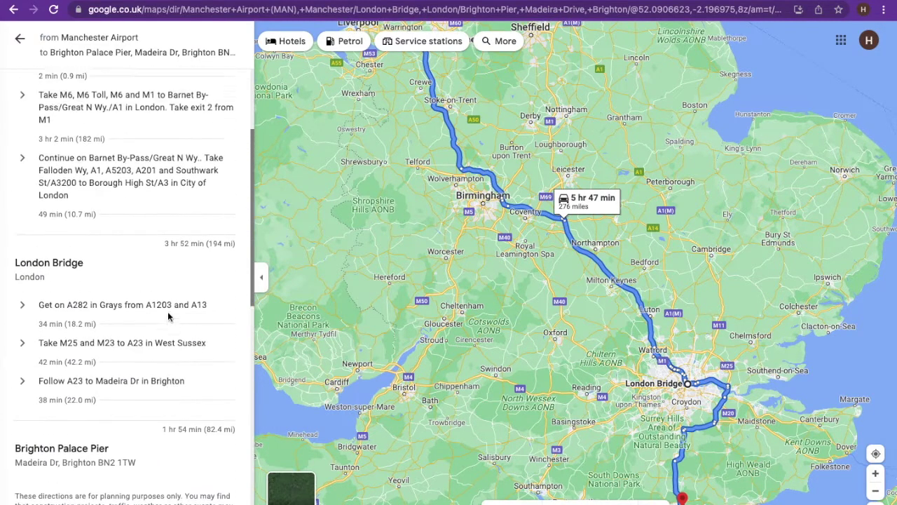
pyautogui.scroll(1, 168, 316)
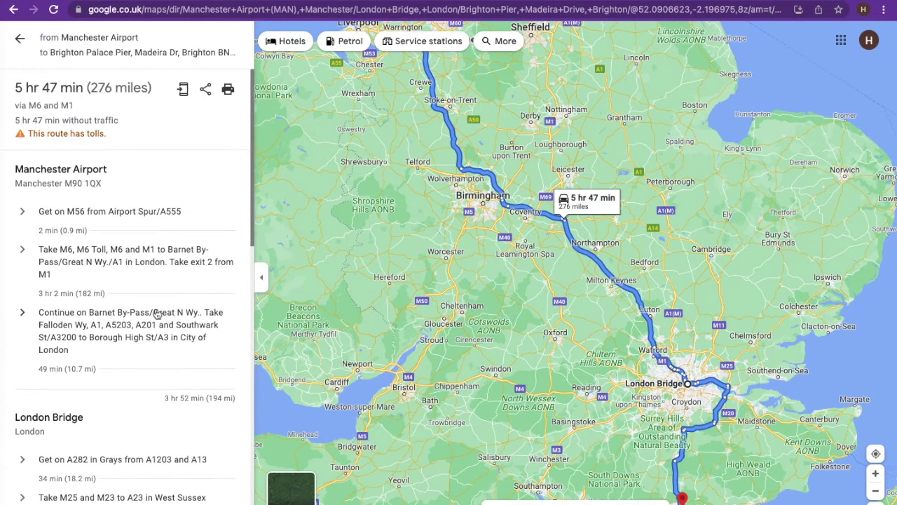